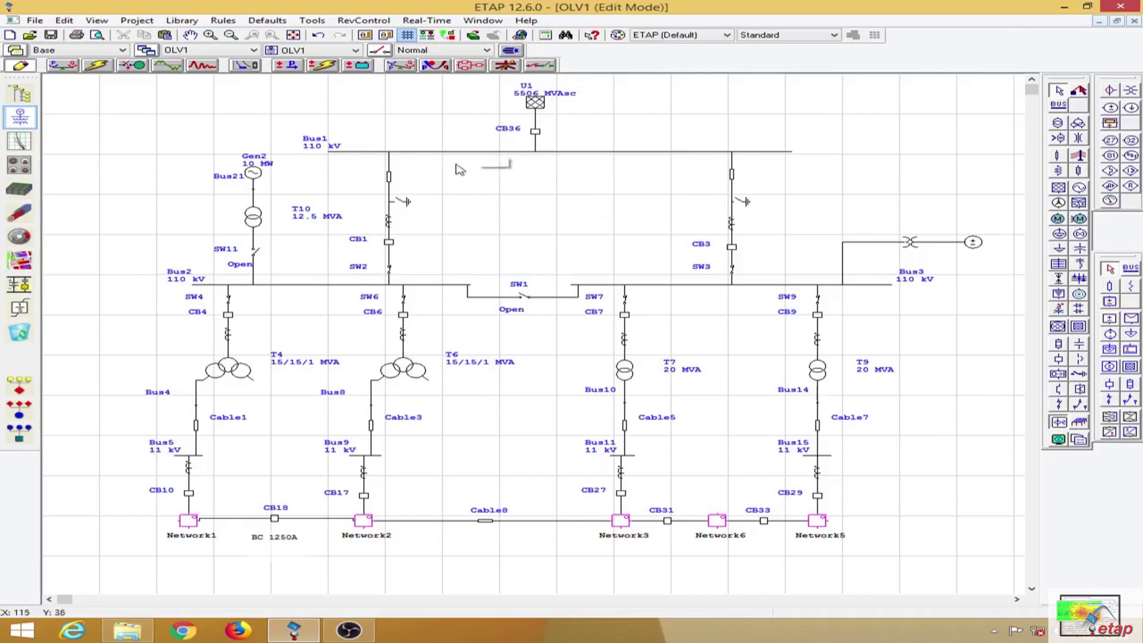
Step: Show GroundSwitch1's close interlock requiring CB1, CB36, CB3, SW2 and SW3 Open, highlighting its logic text
click(380, 152)
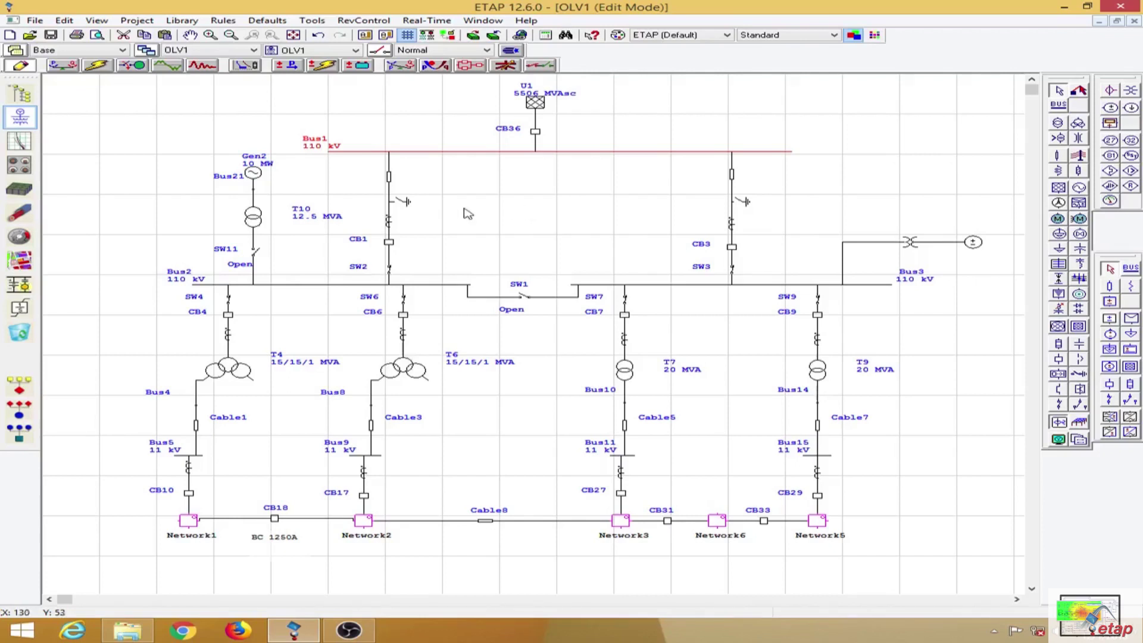
double_click(404, 204)
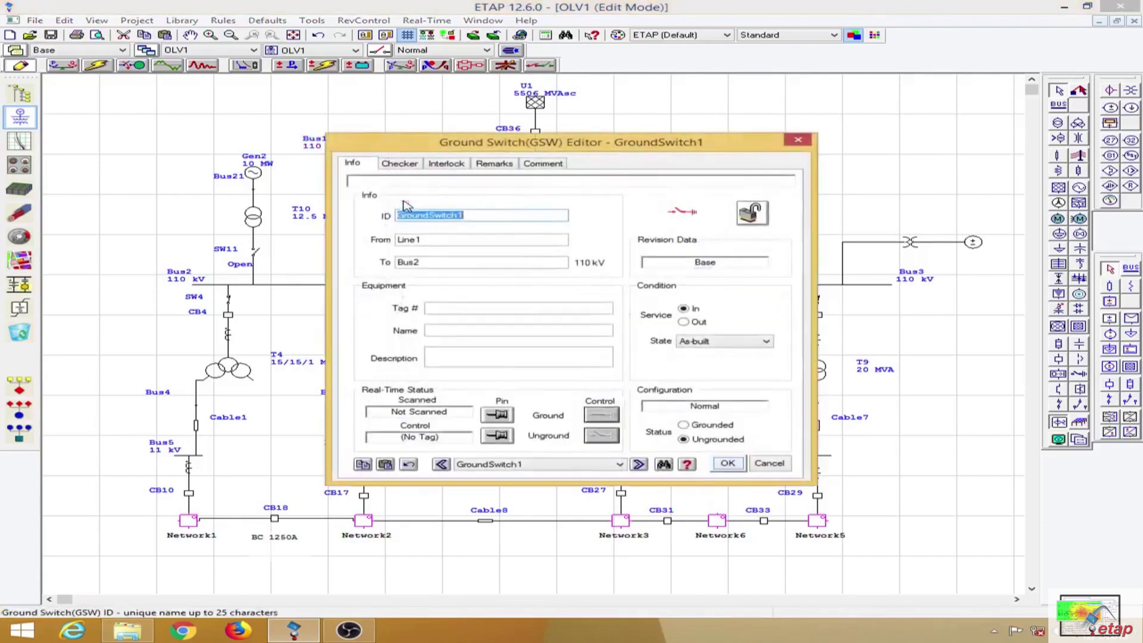
click(454, 166)
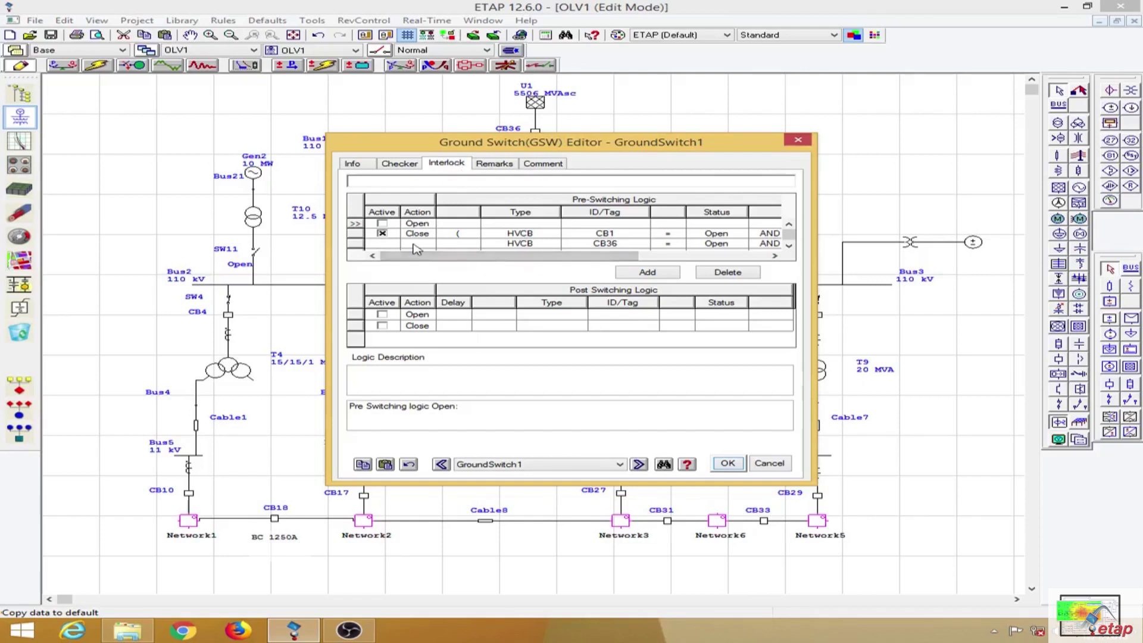
click(383, 236)
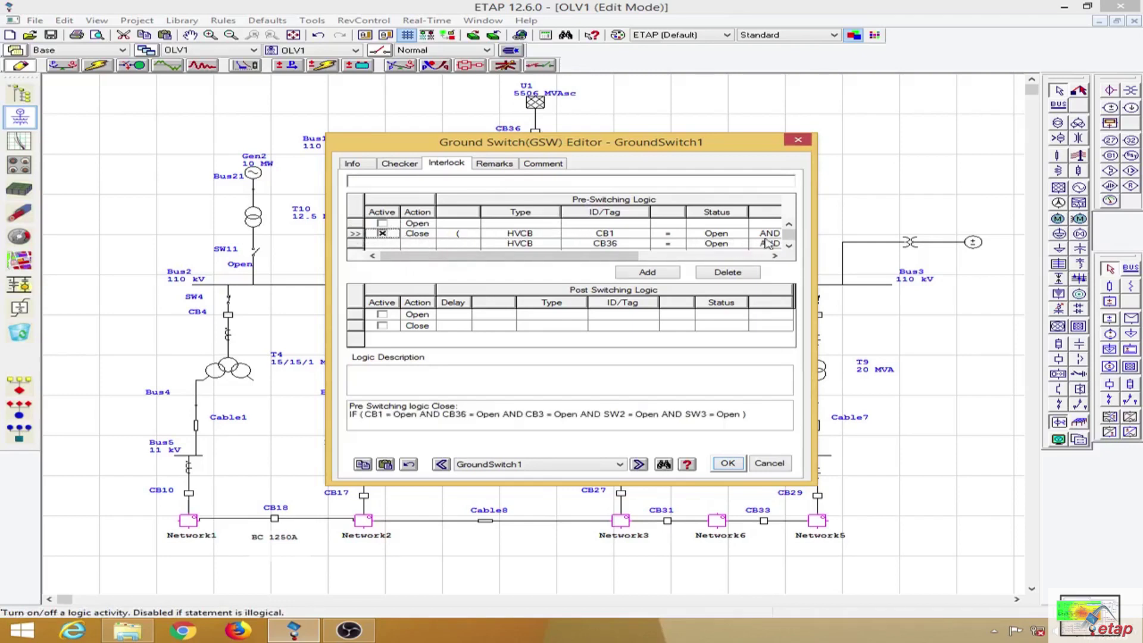
drag(369, 414, 748, 416)
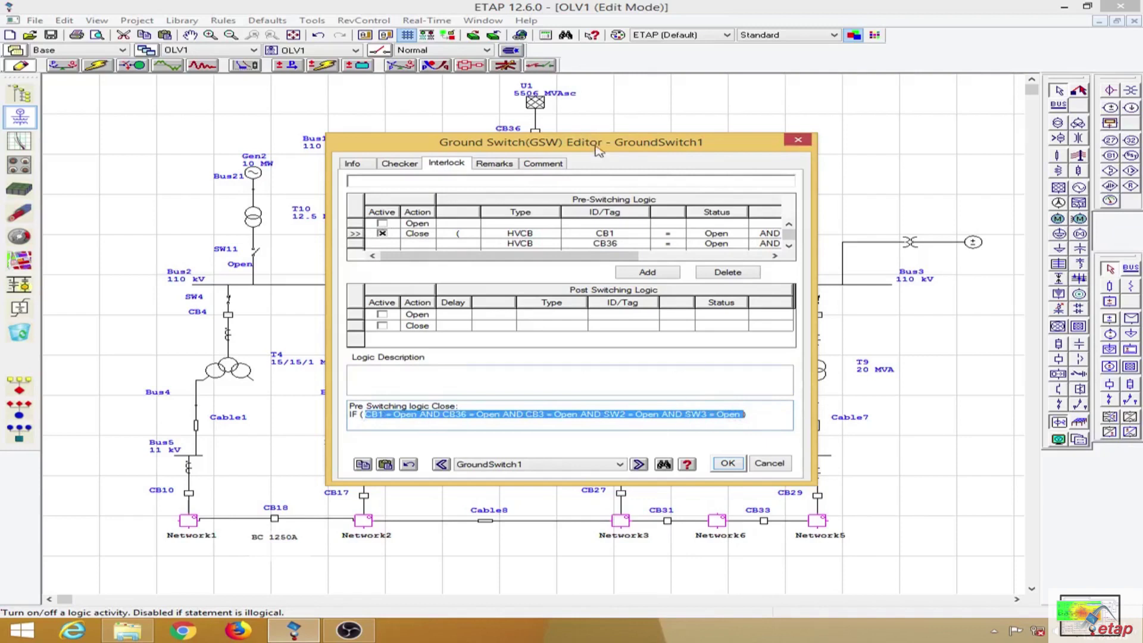
drag(417, 415, 526, 413)
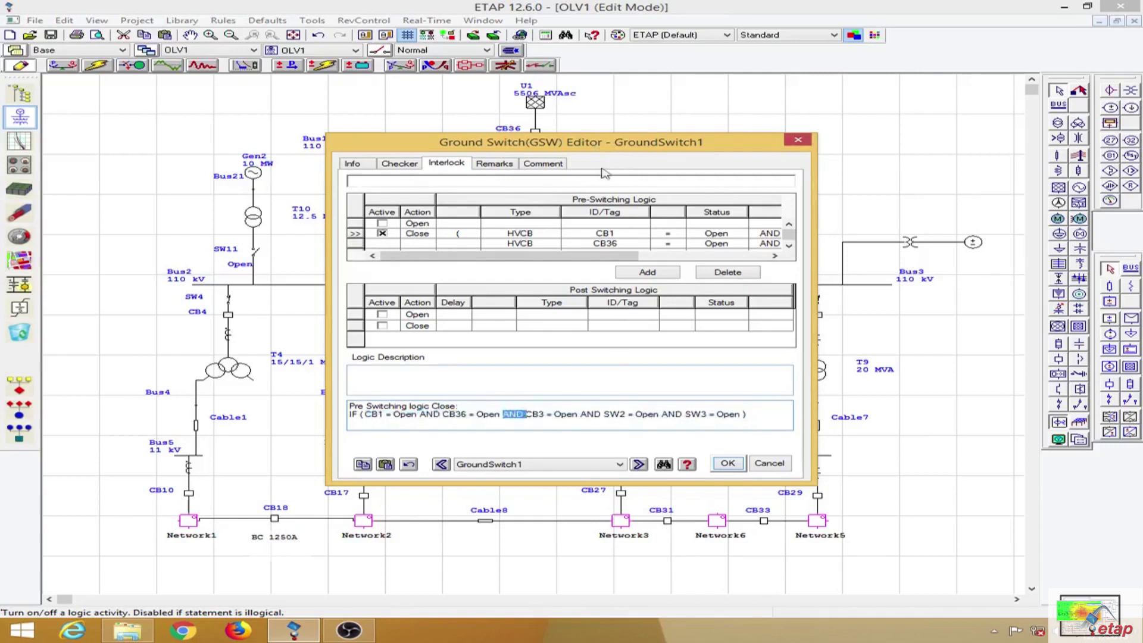
drag(623, 149, 599, 357)
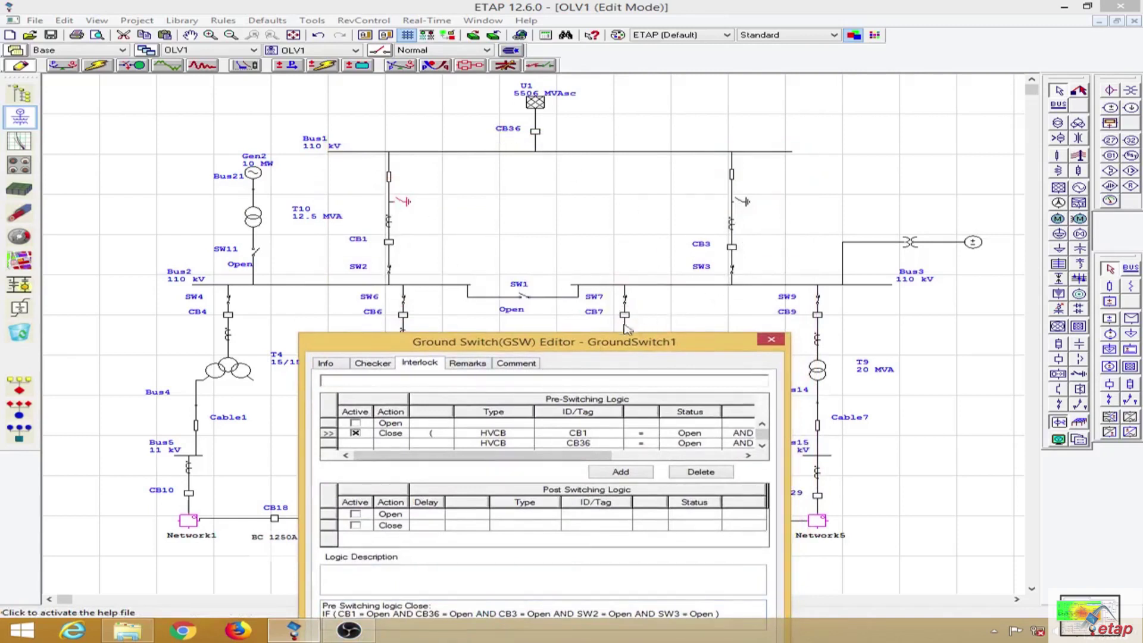
Step: Keep the opening-bracket operator and scroll to the CB3, SW2 and SW3 close conditions
drag(580, 345, 603, 188)
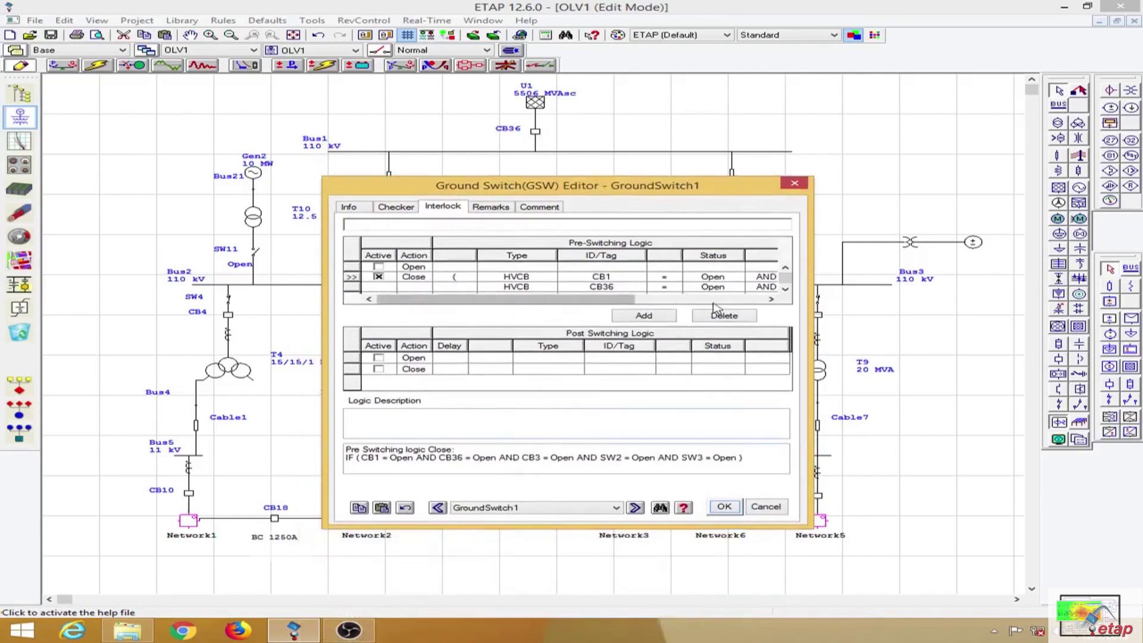
click(471, 277)
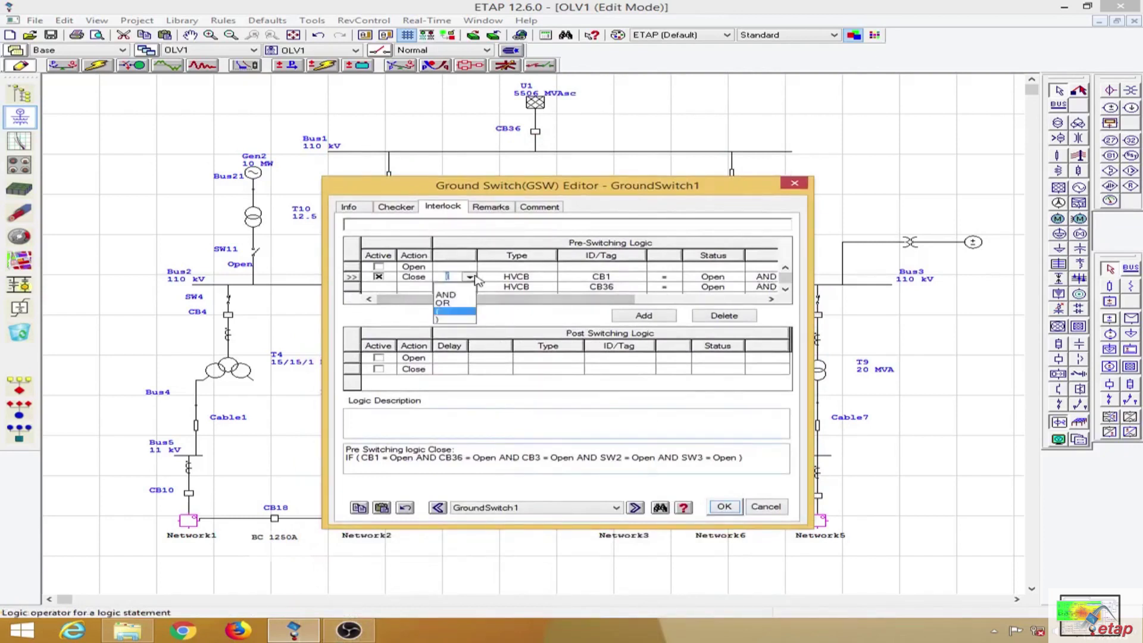
click(460, 312)
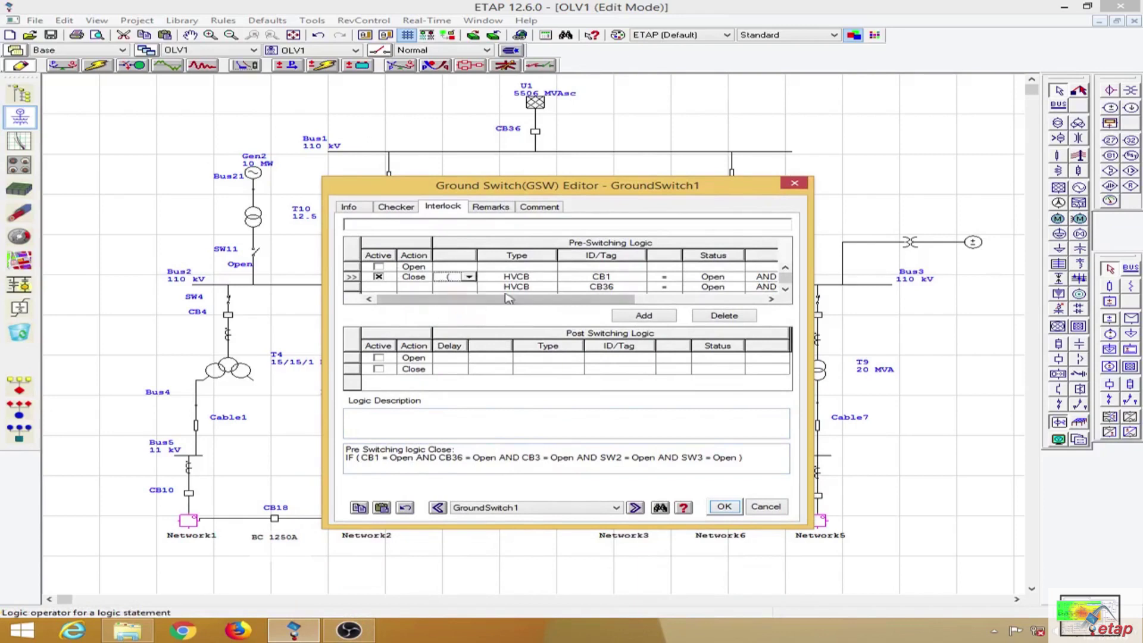
click(786, 290)
click(786, 290)
click(786, 289)
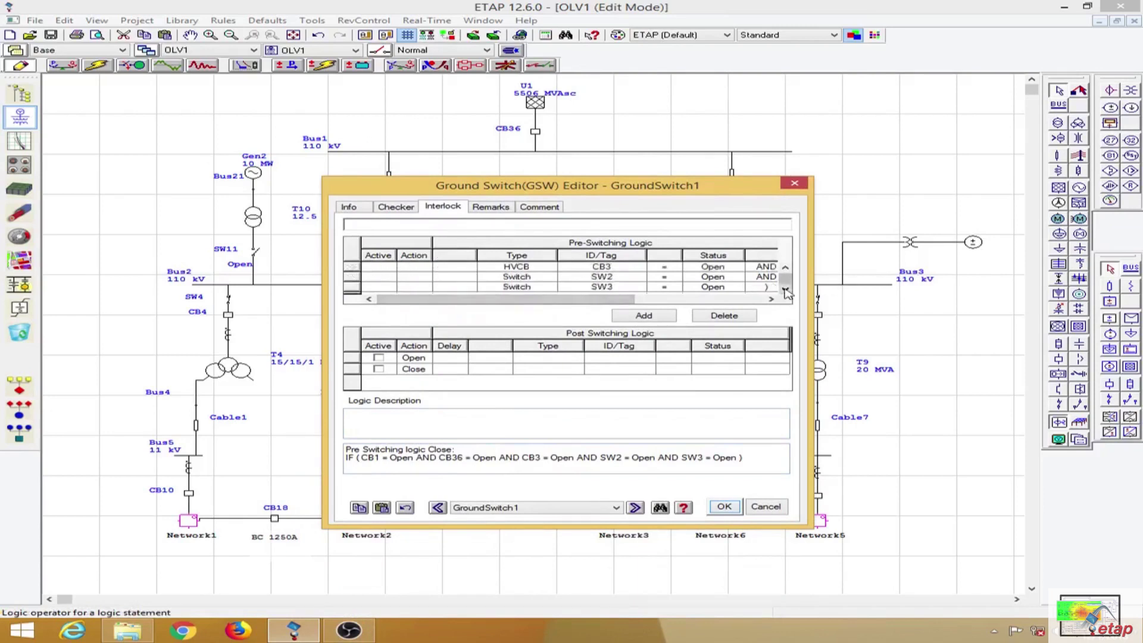
click(647, 318)
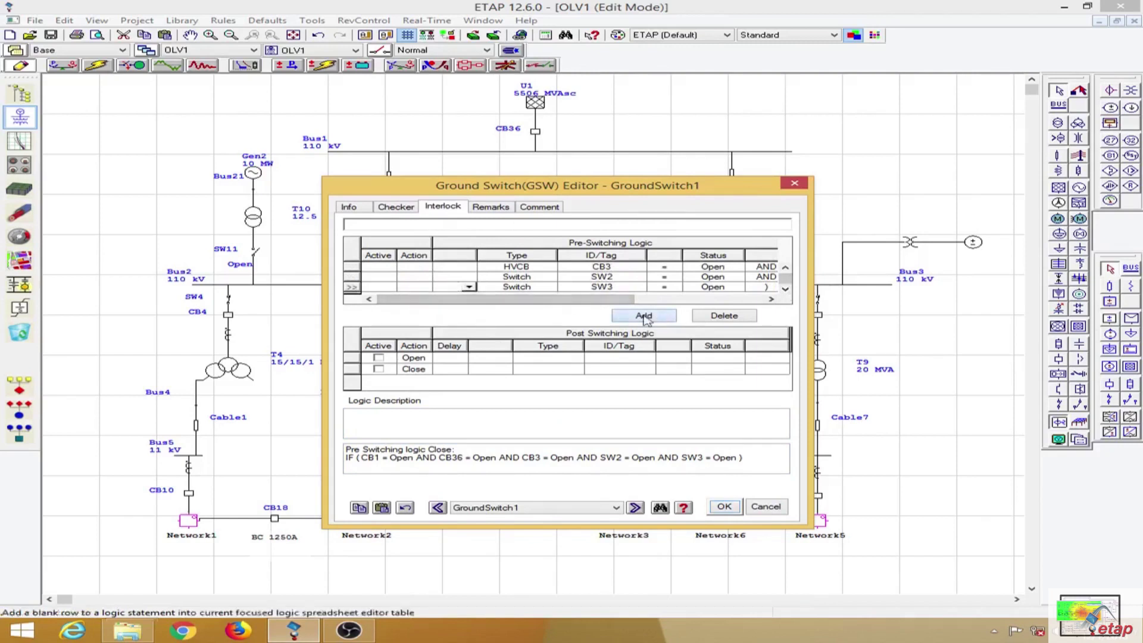
Step: Add and delete a blank condition row, then accept the unchanged close interlock
click(786, 289)
click(444, 287)
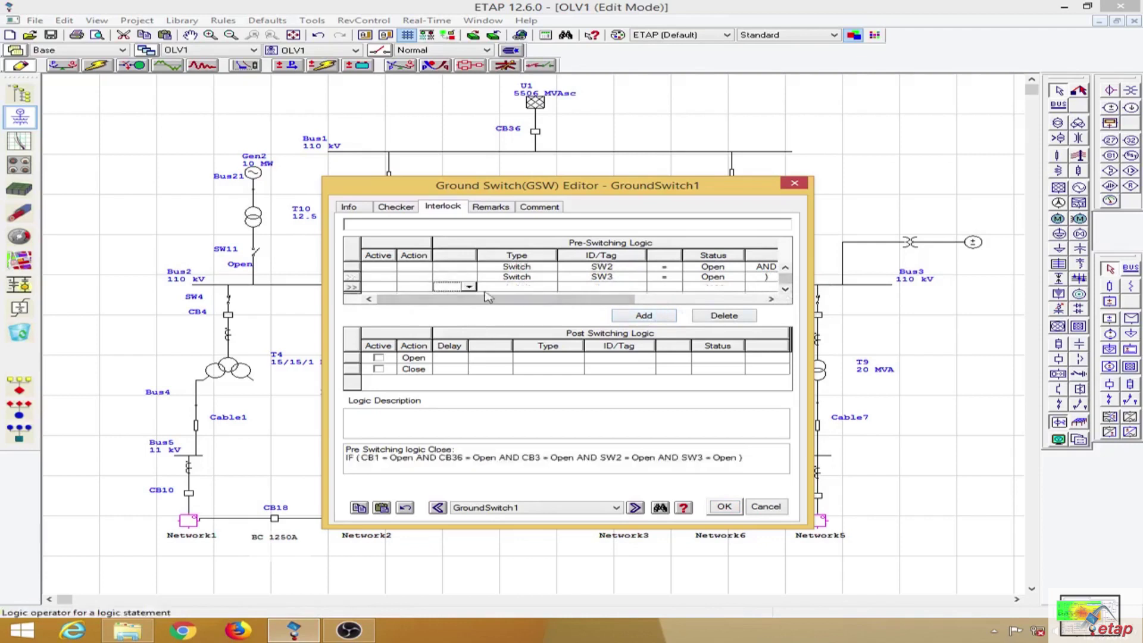
click(722, 316)
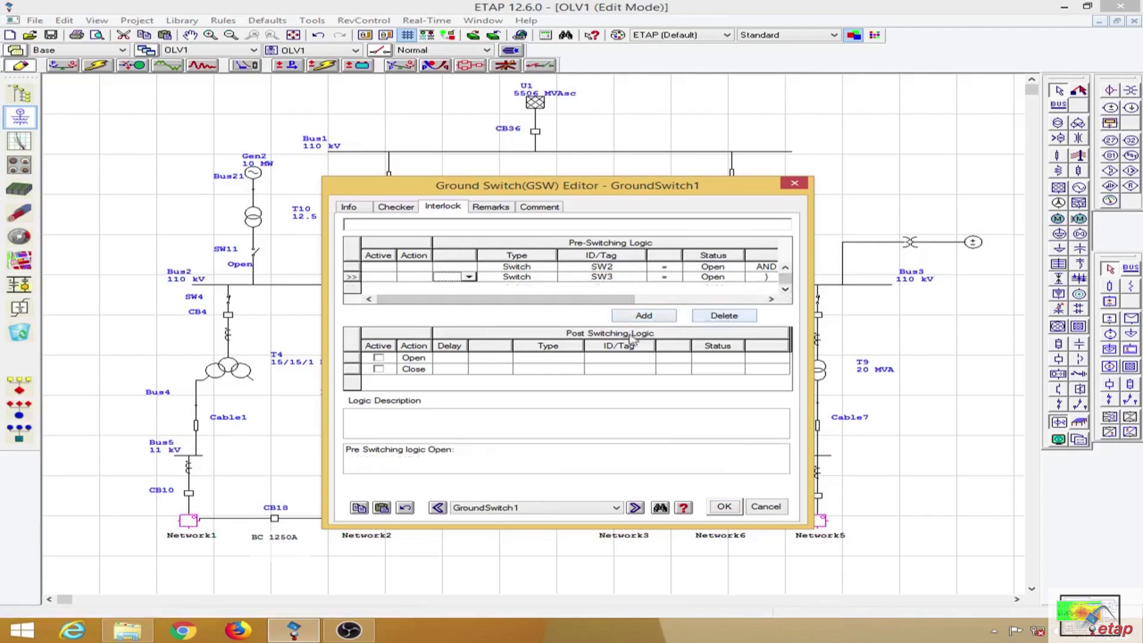
click(380, 268)
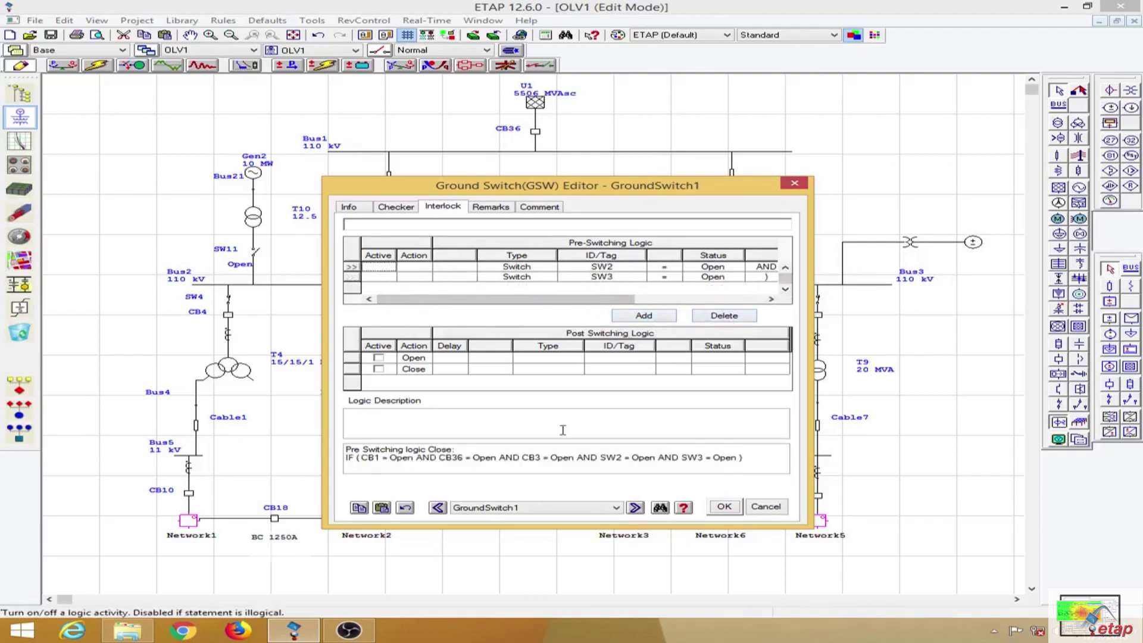
click(725, 507)
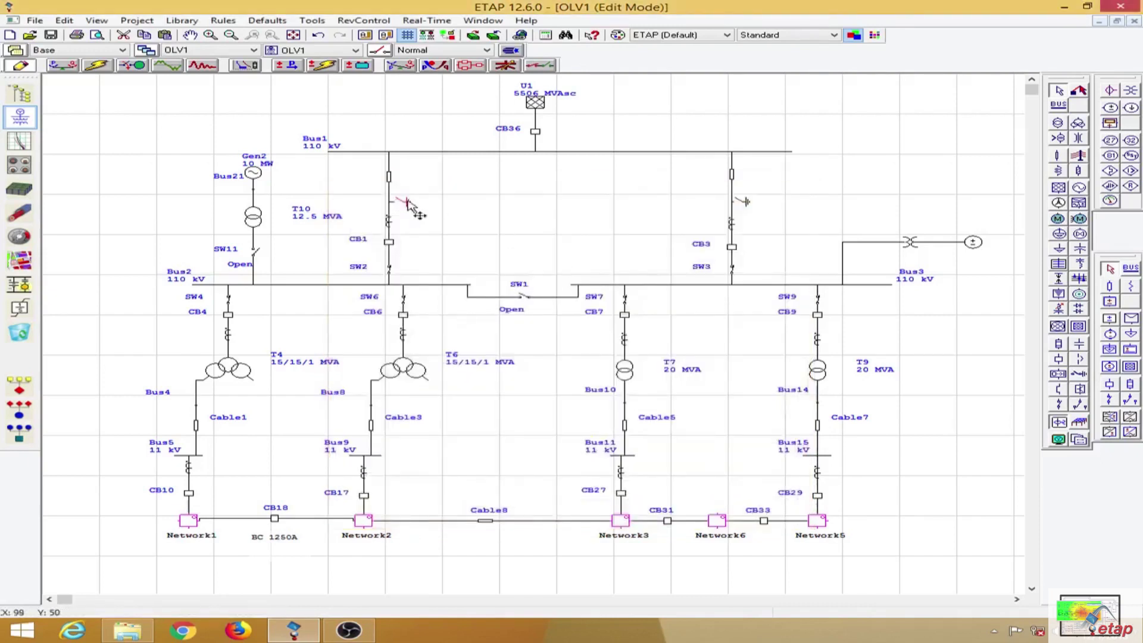
double_click(743, 201)
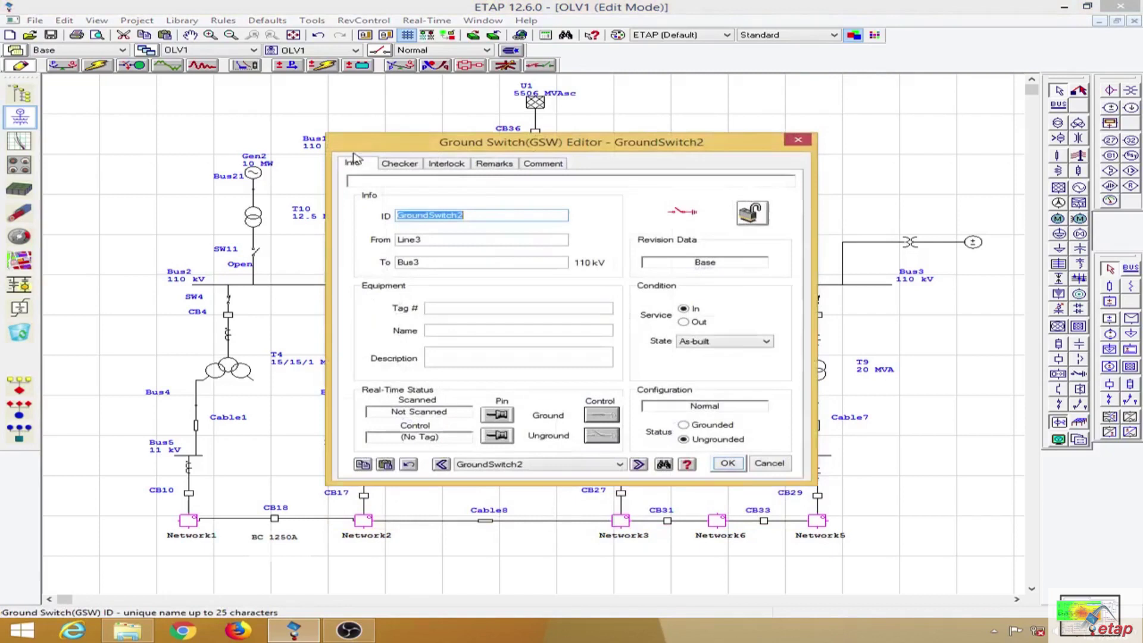
click(447, 162)
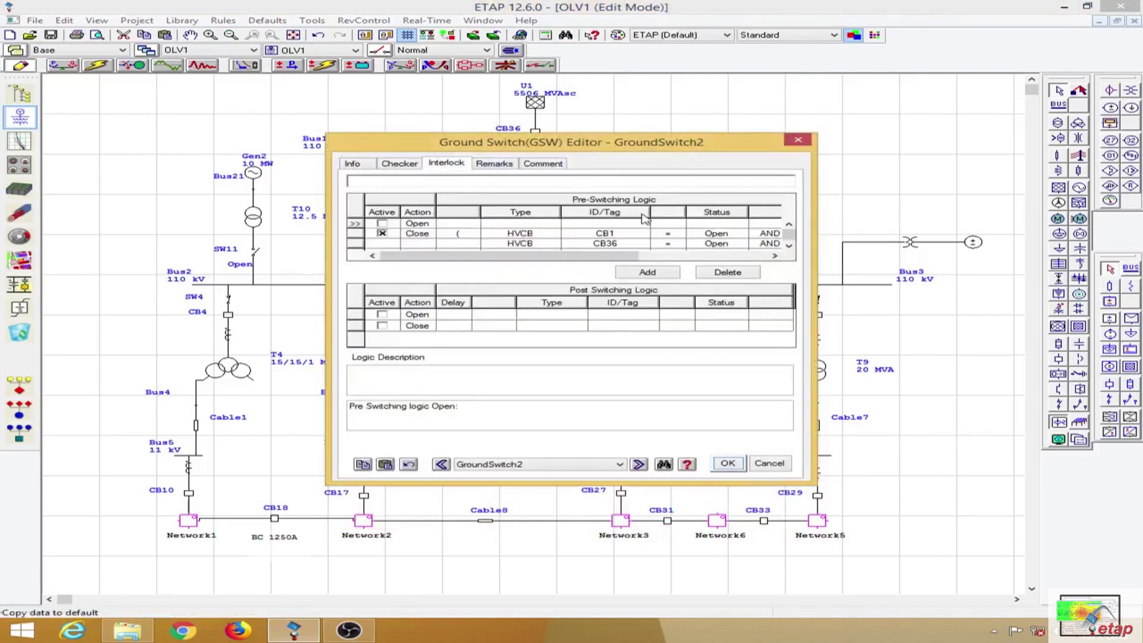
click(730, 464)
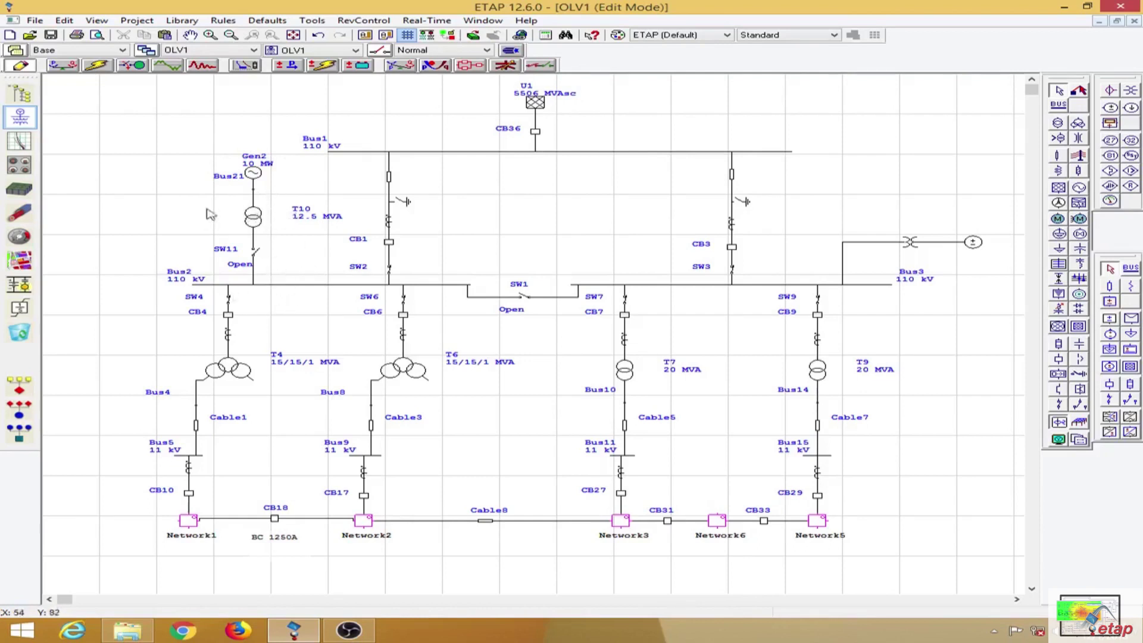
Step: Run a load flow showing 42.1 MW from U1 with bus voltage percentages, and save the project
click(63, 65)
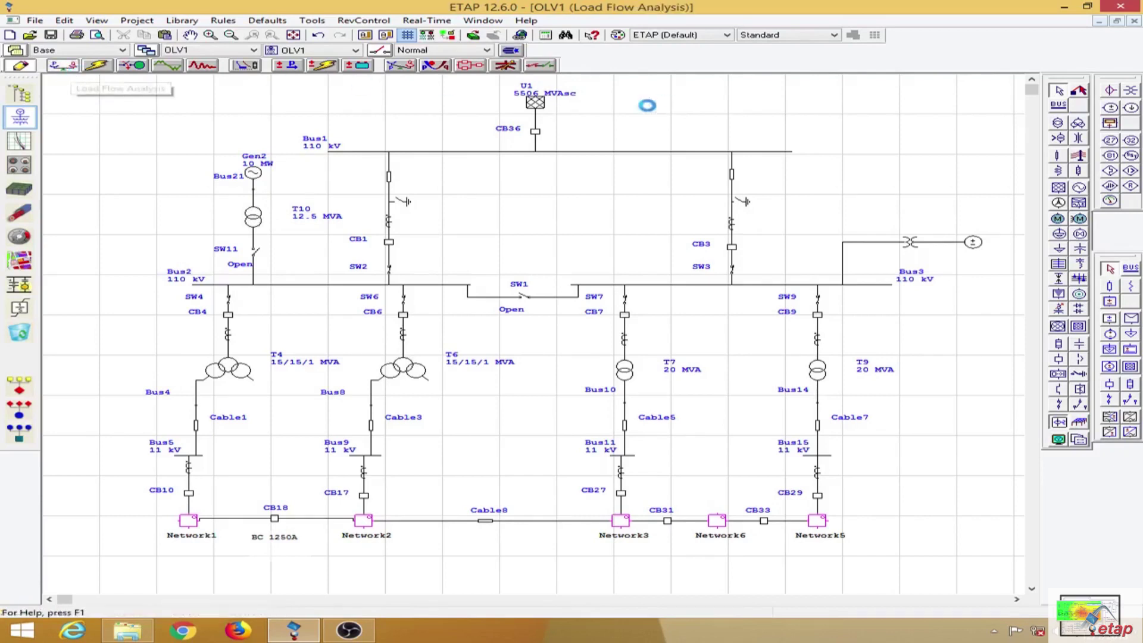
click(1123, 115)
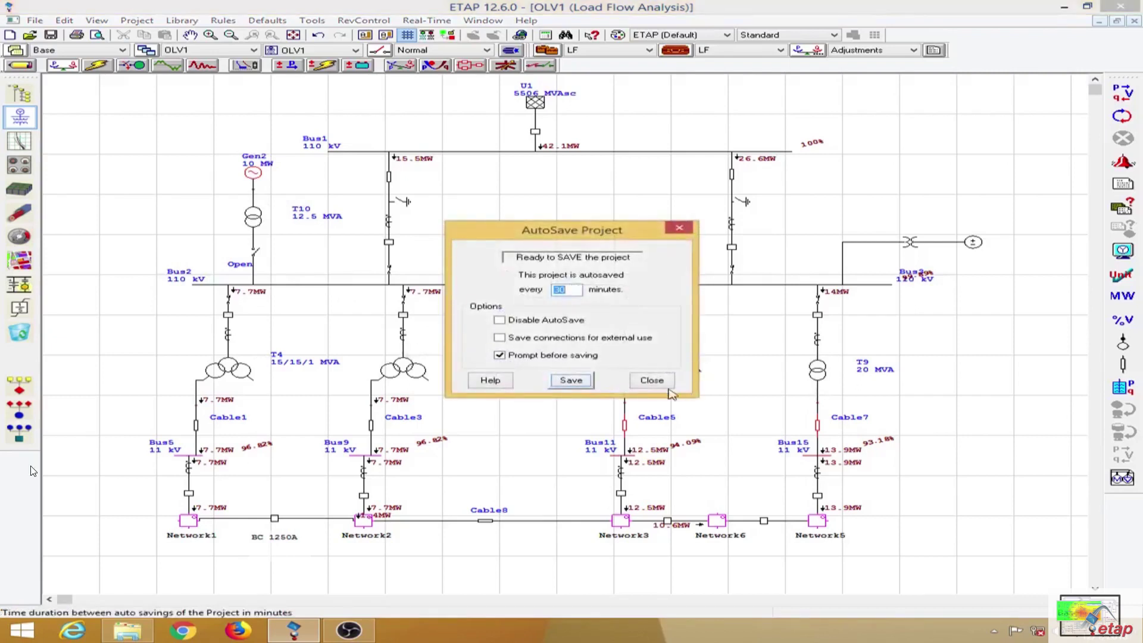
click(571, 381)
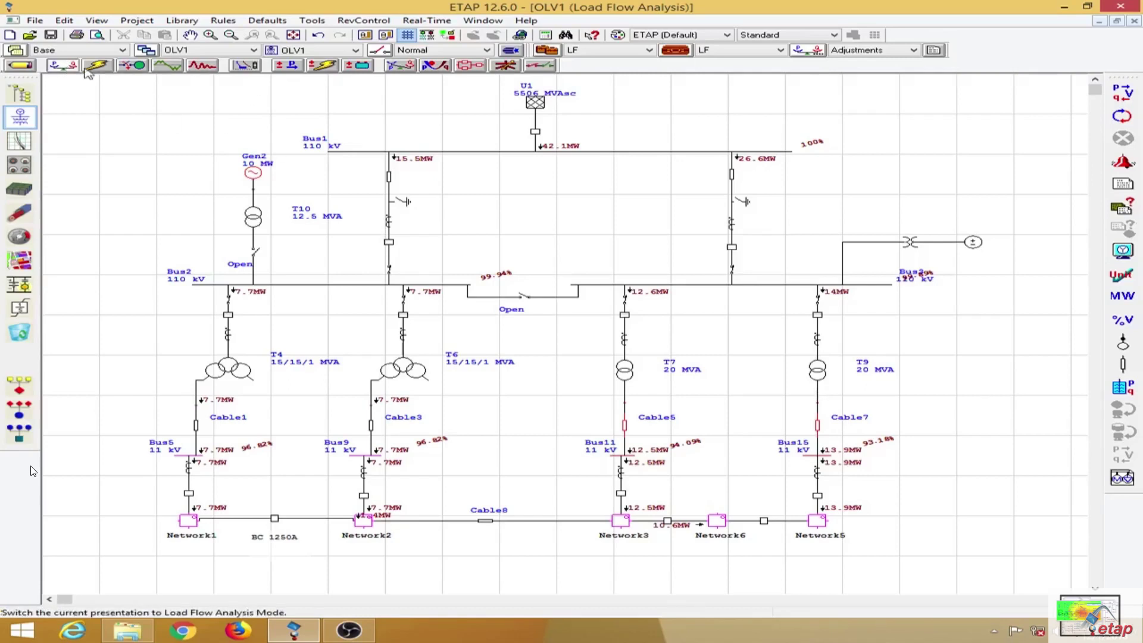
Step: Turn on load flow Auto Run and interlock enforcement, then close SW11 below T10
click(1121, 117)
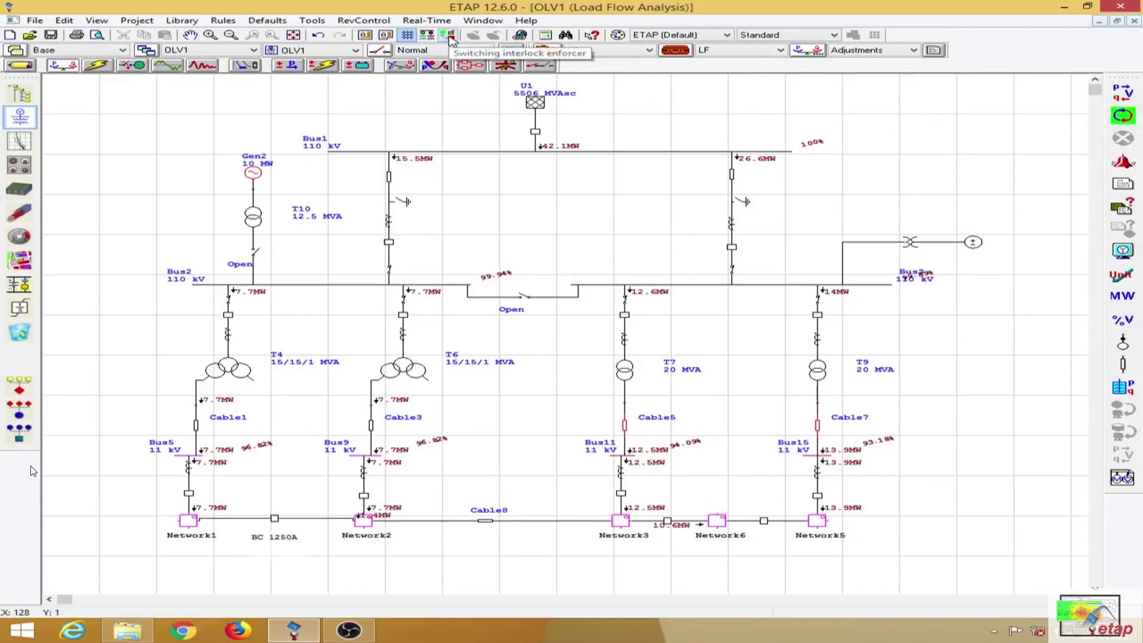
click(449, 35)
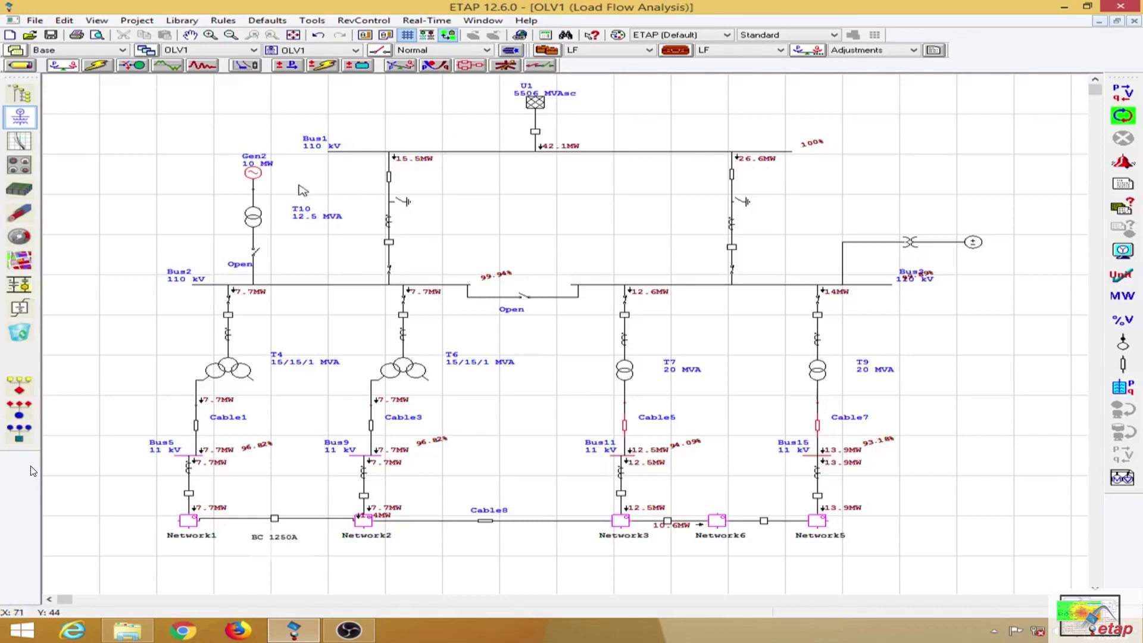
click(257, 254)
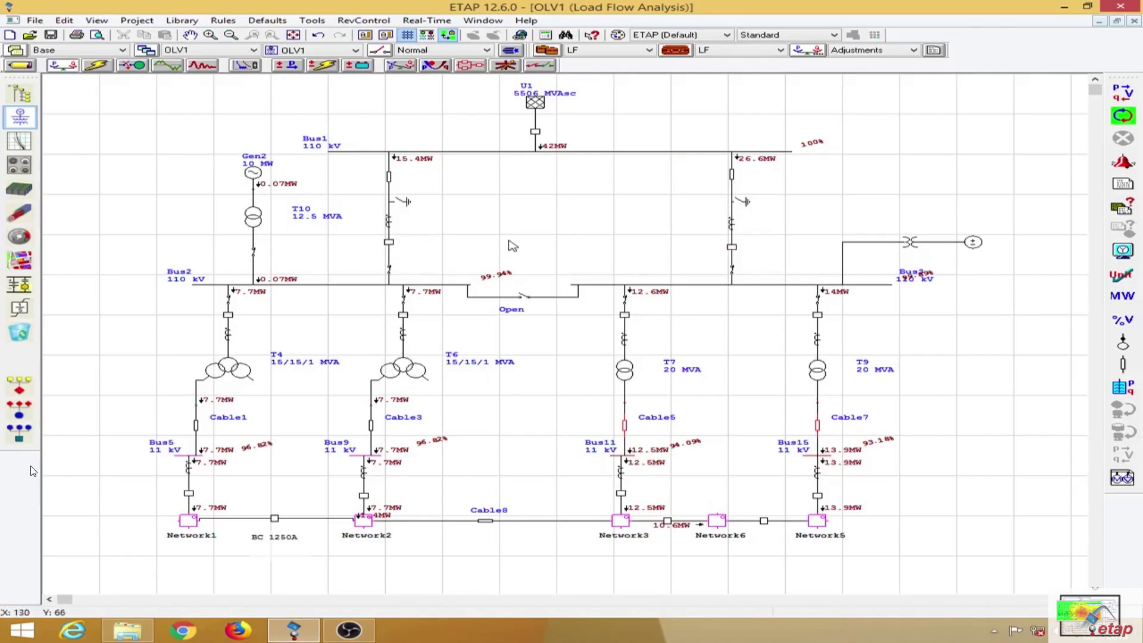
Step: Open breakers CB3, CB36 and CB1, undoing a test close so CB1 stays Open
click(732, 247)
click(538, 135)
click(389, 242)
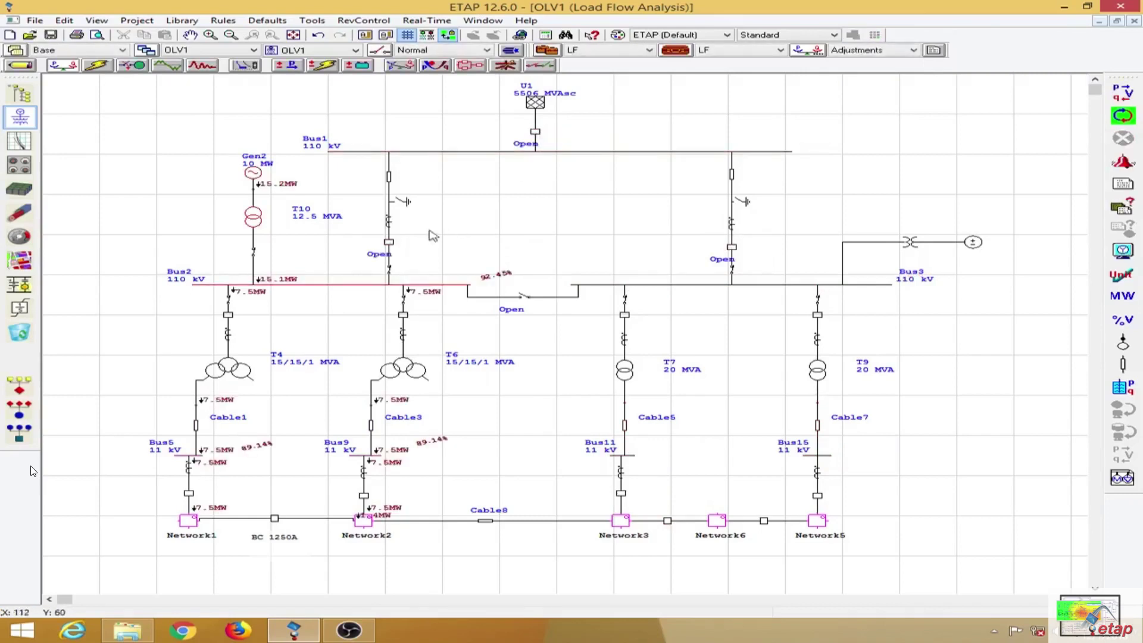
click(389, 242)
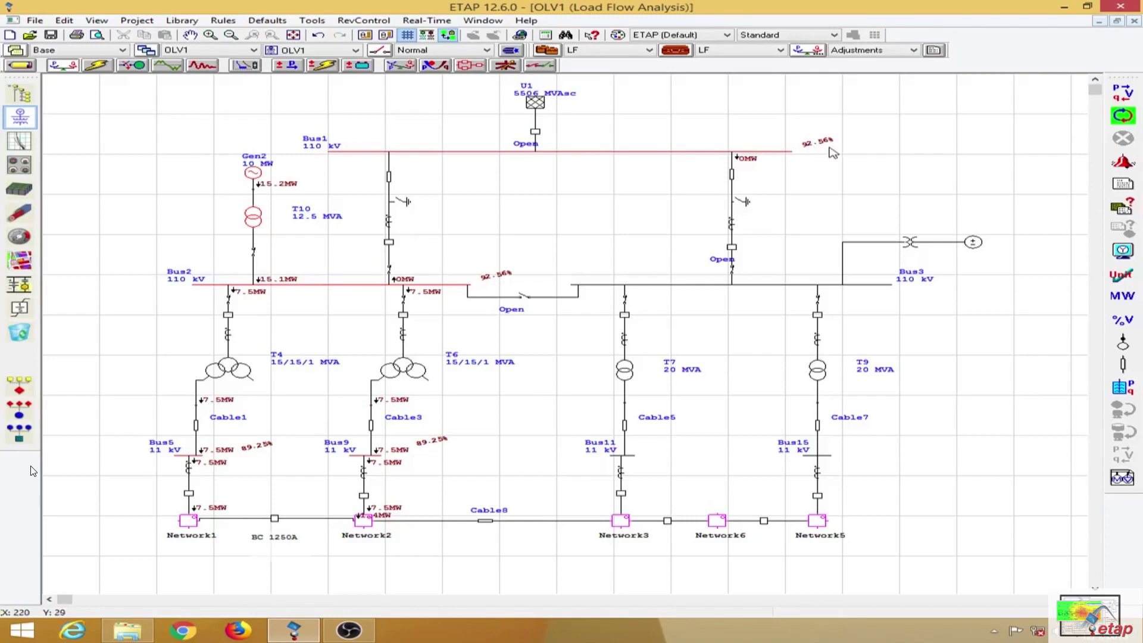
double_click(392, 244)
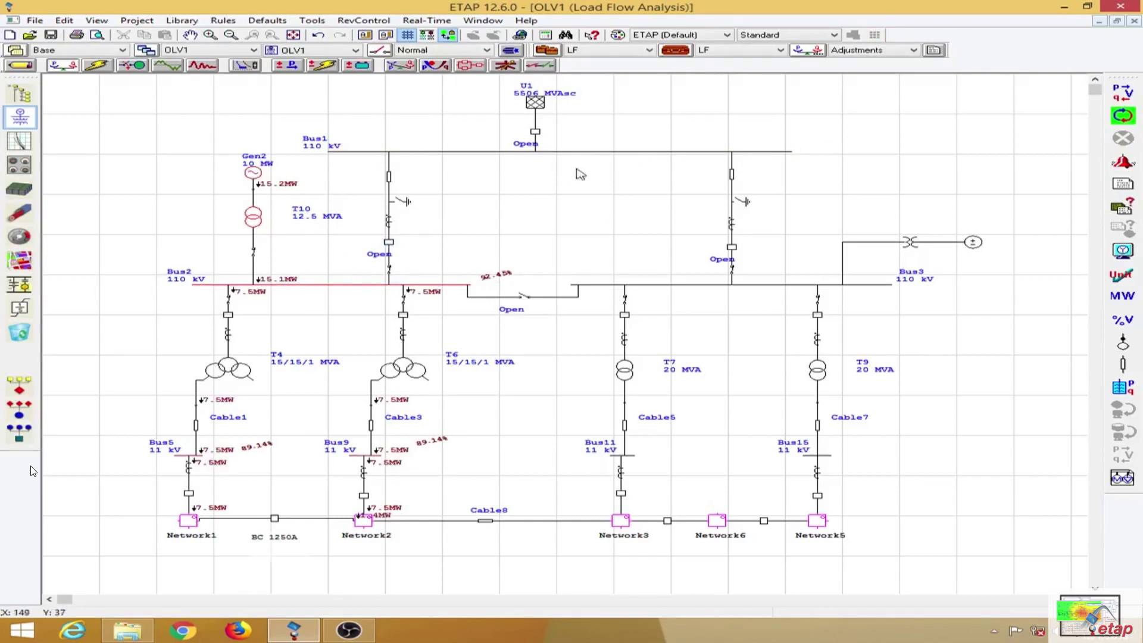
click(394, 239)
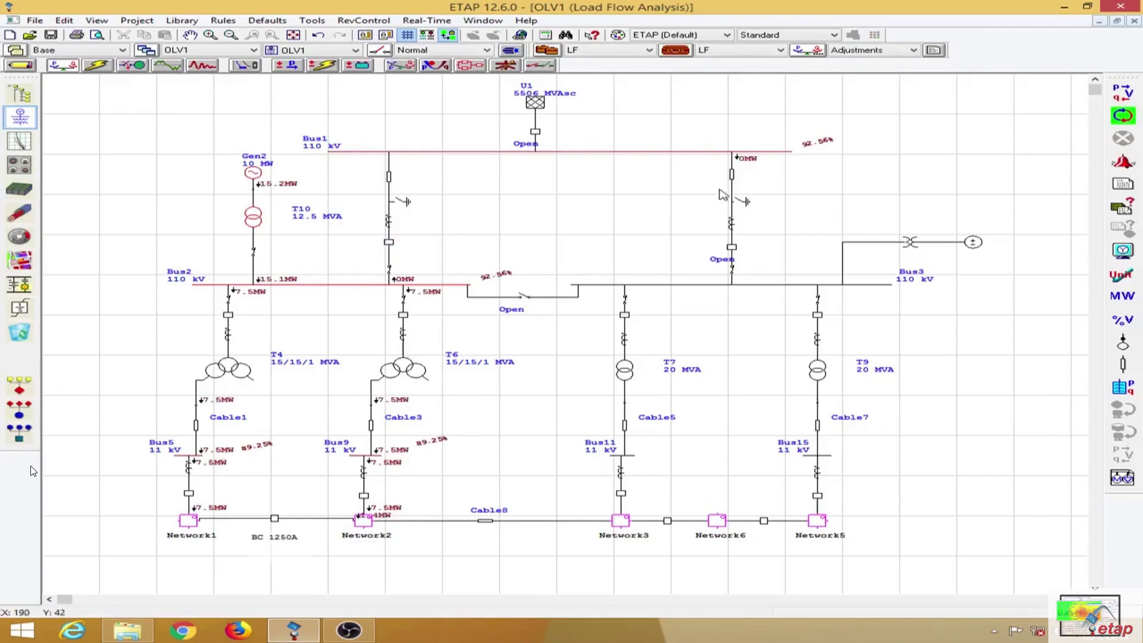
key(ctrl+z)
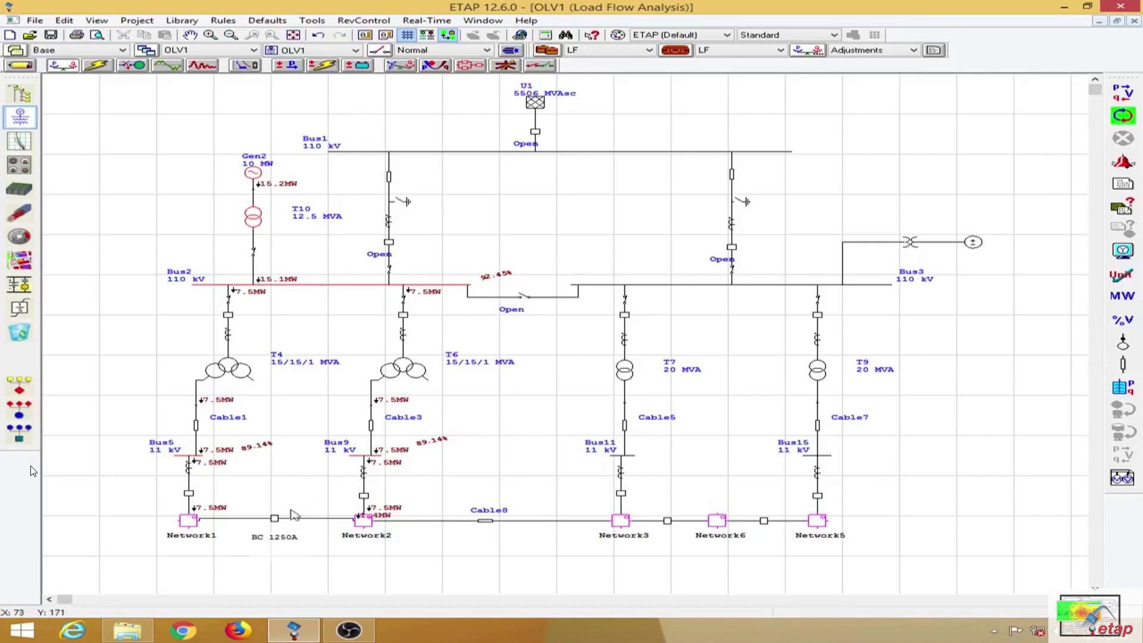
Step: Open the bus-coupler breaker CB18 (BC 1250A) and breaker CB6 on the T6 feeder
double_click(275, 520)
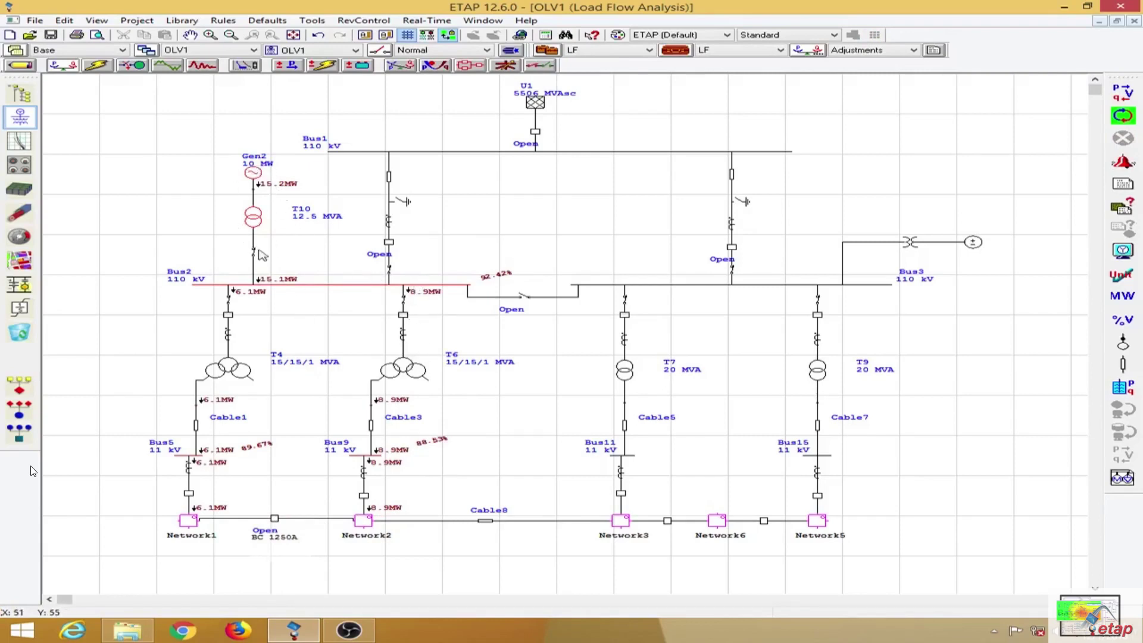
double_click(404, 315)
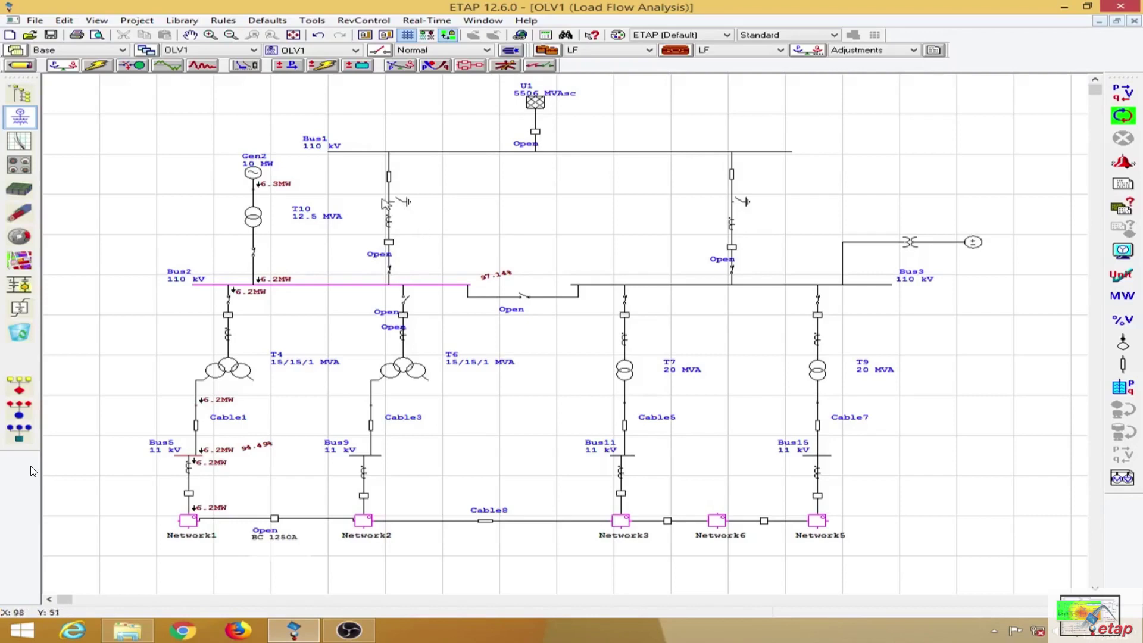
Step: Try grounding GroundSwitch1, review its interlock conflict list, then toggle interlock enforcement
double_click(402, 206)
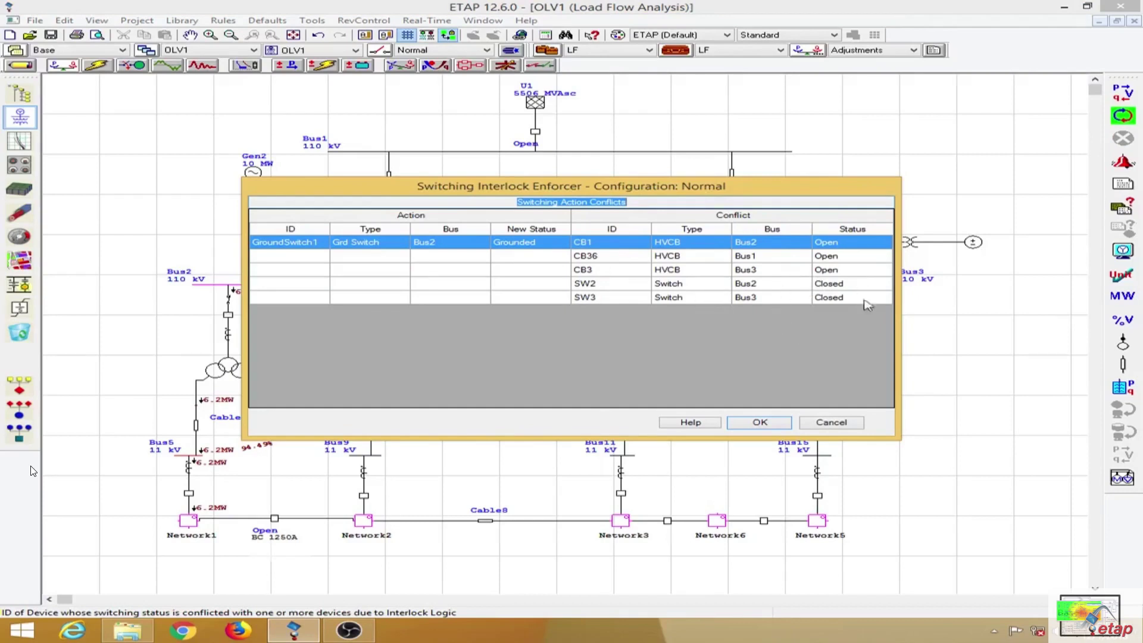
click(760, 422)
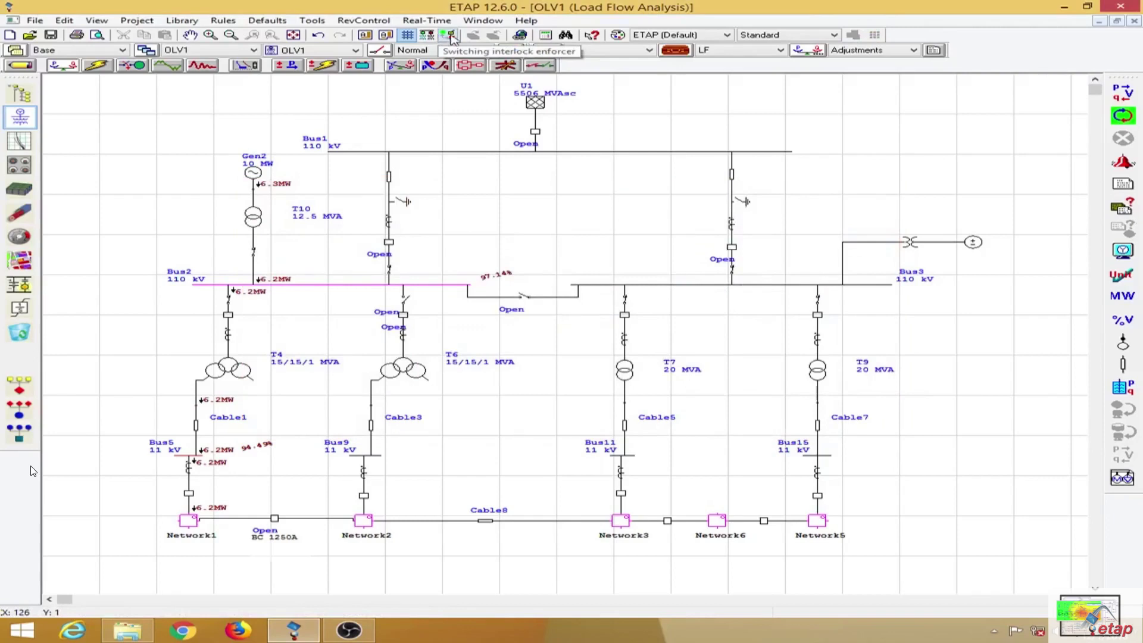
click(448, 36)
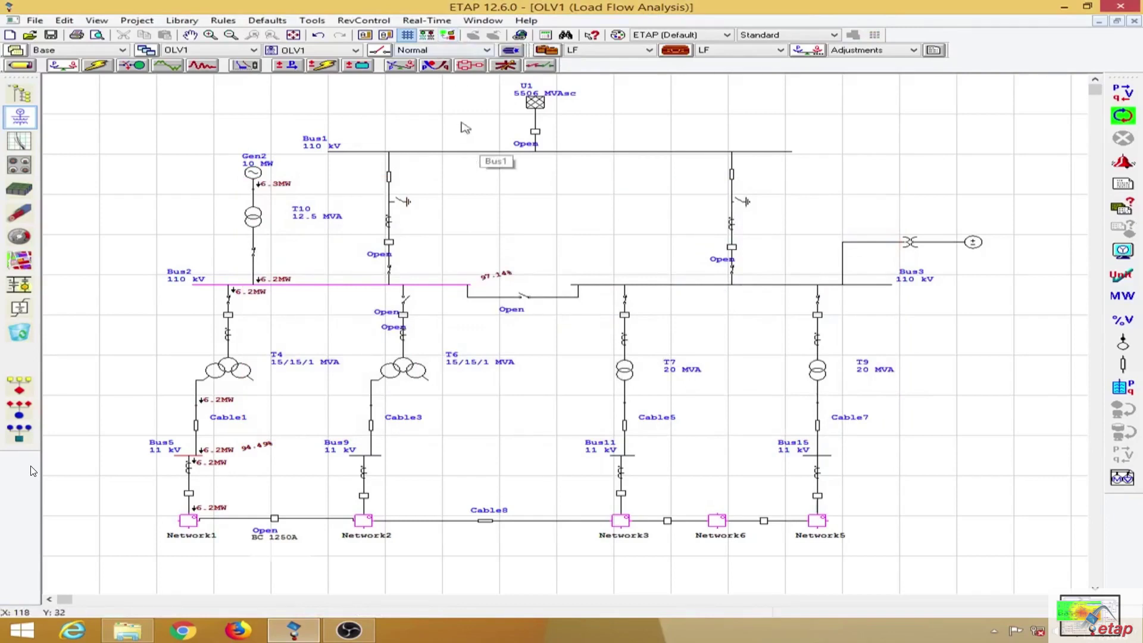
Step: Open SW2 (SW3 follows) and set the ground switches to Grounded
click(390, 272)
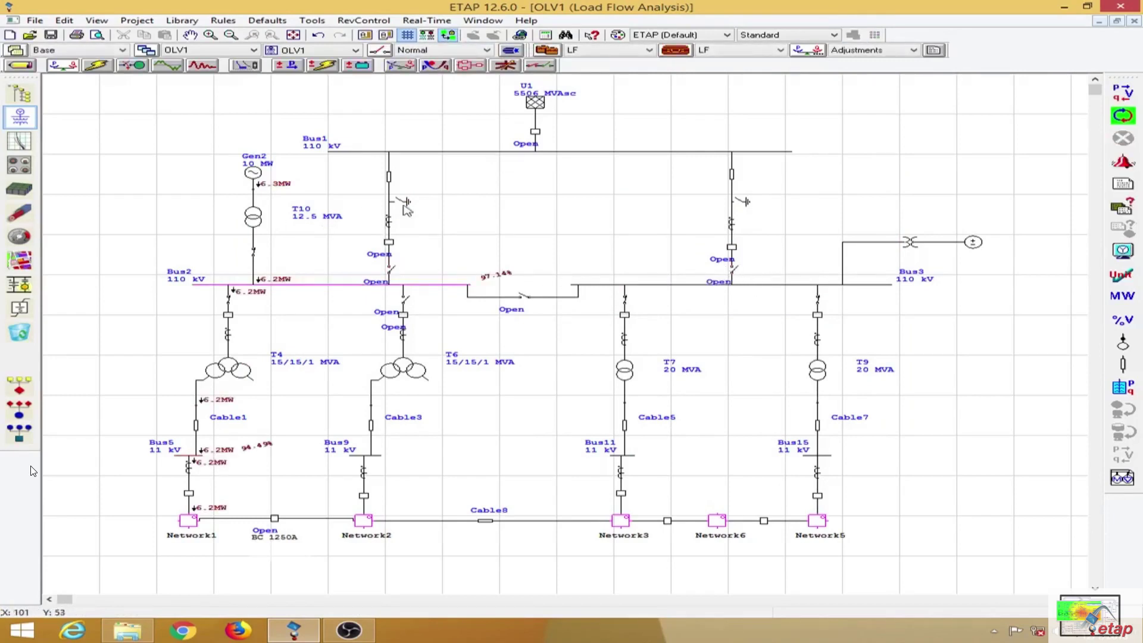
click(744, 204)
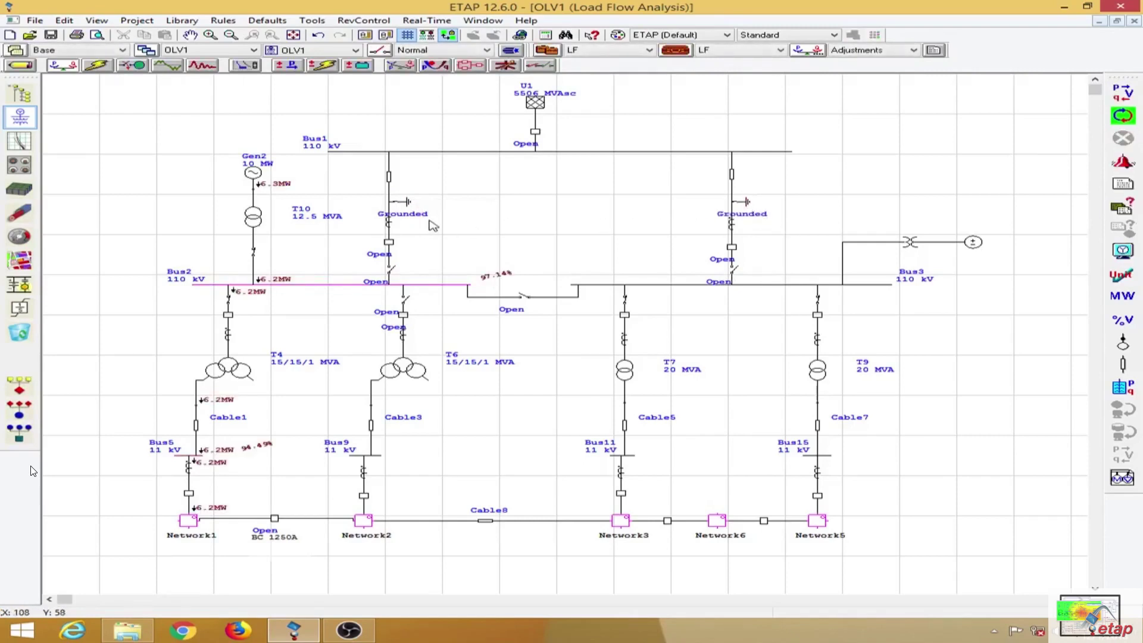